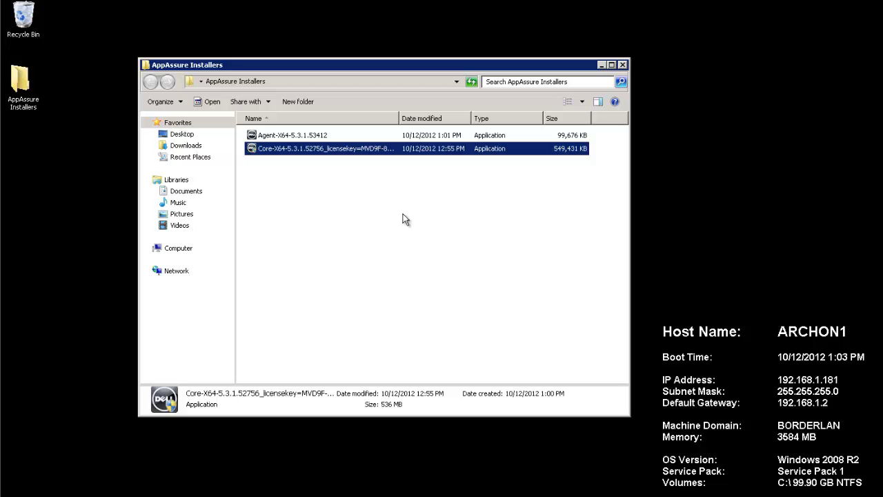
Step: Launch the Core installer and accept the license, reaching the CRT 2008 SP1 prerequisite page
double_click(297, 153)
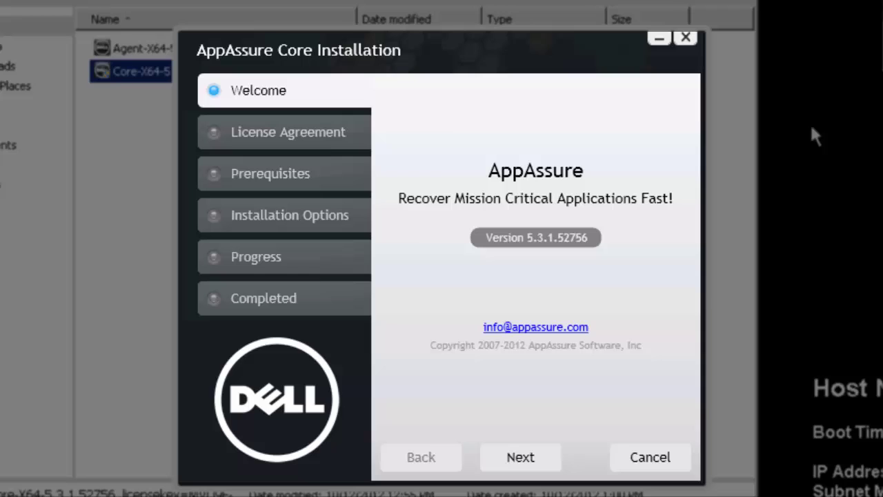
left_click(524, 457)
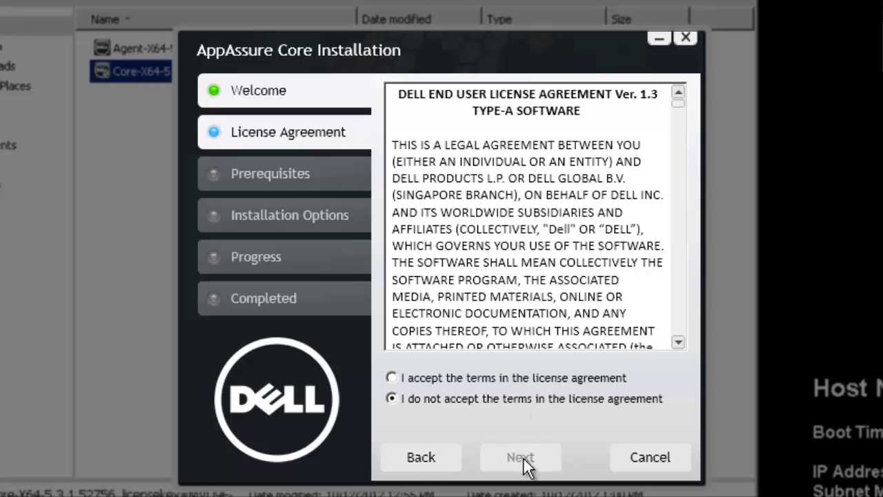
key("Up")
left_click(532, 459)
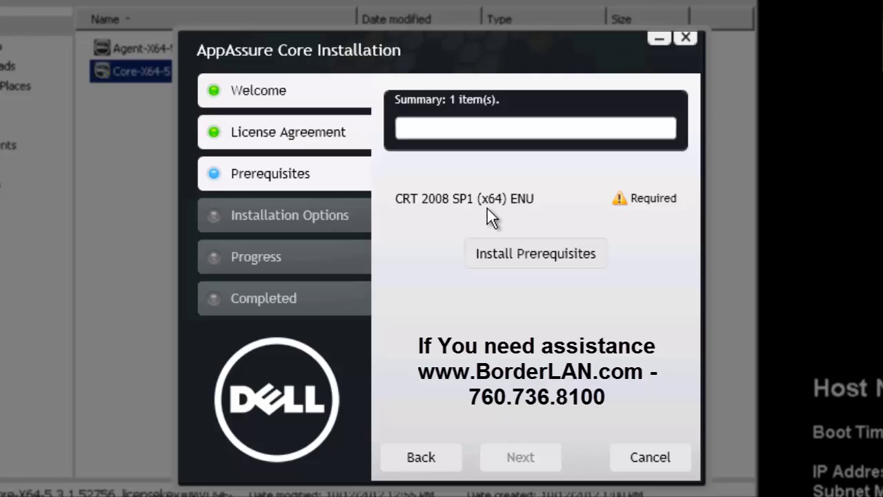
Step: Install the CRT 2008 SP1 prerequisite and advance to Installation Options with port 8006
left_click(536, 260)
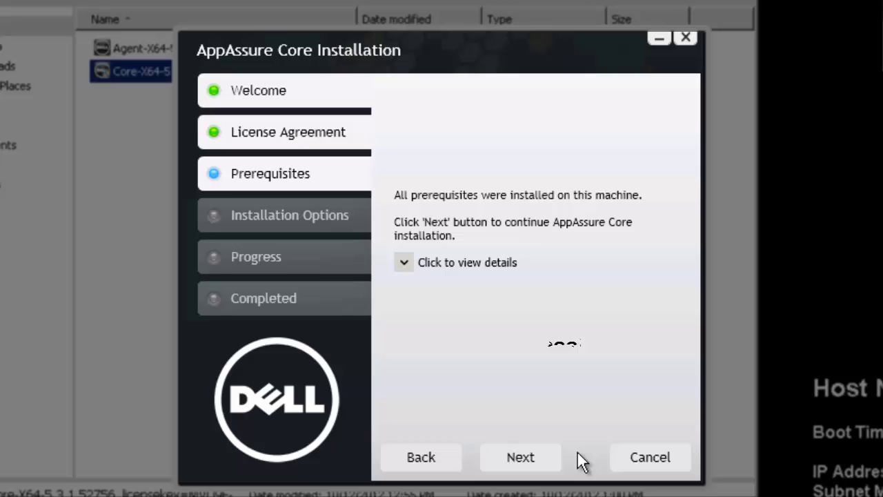
left_click(404, 262)
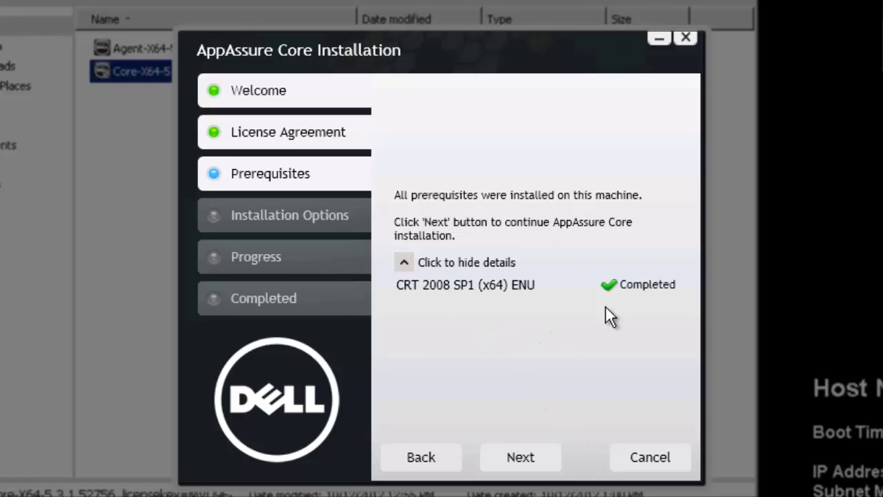
left_click(534, 453)
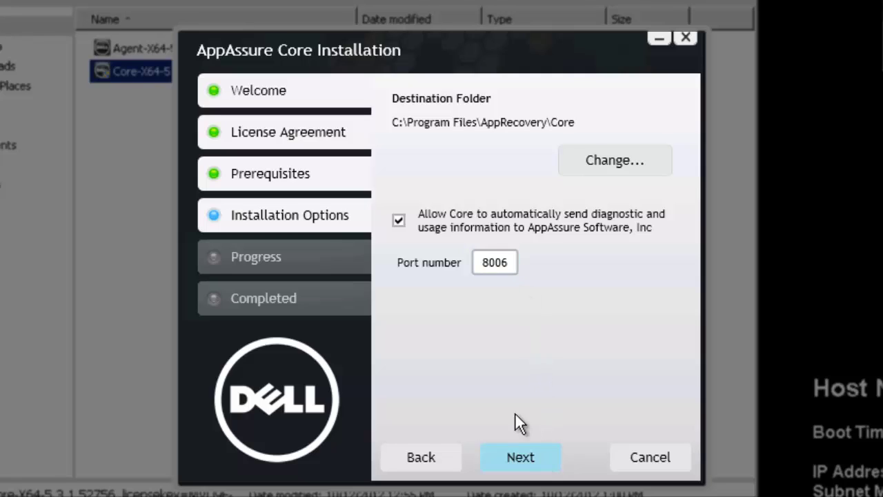
Step: Install Core to C:\Program Files\AppRecovery\Core on port 8006 and close the finished installer
left_click(521, 458)
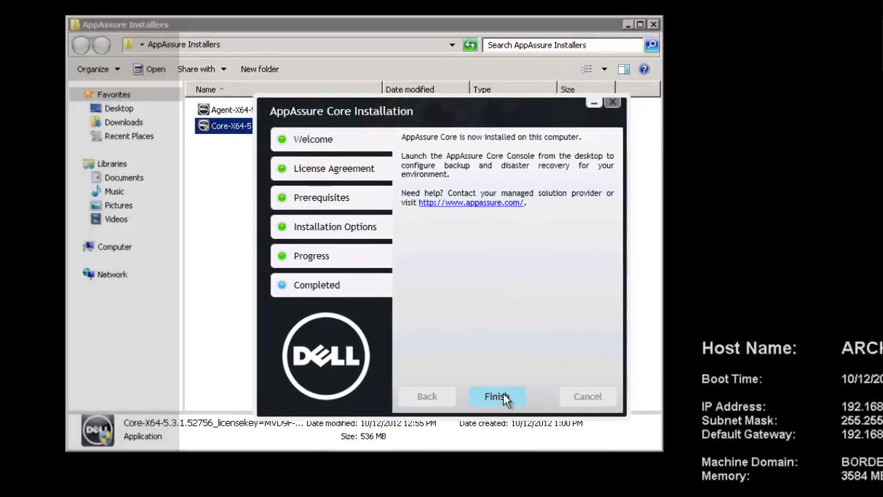
left_click(522, 440)
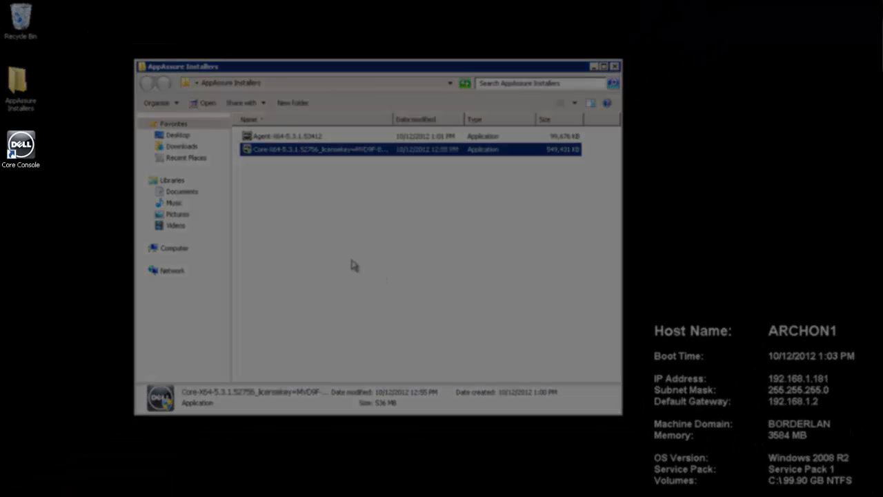
Step: Launch Core Console from its desktop shortcut so it opens in Internet Explorer
left_click(352, 266)
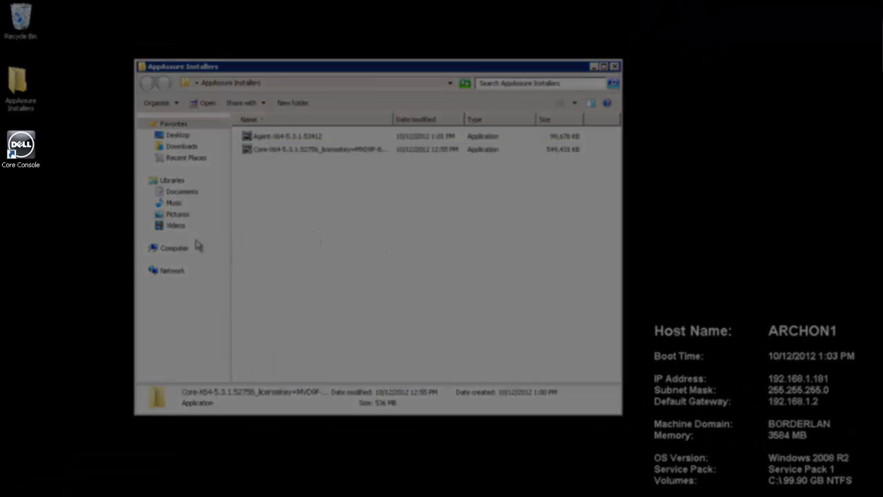
left_click(22, 145)
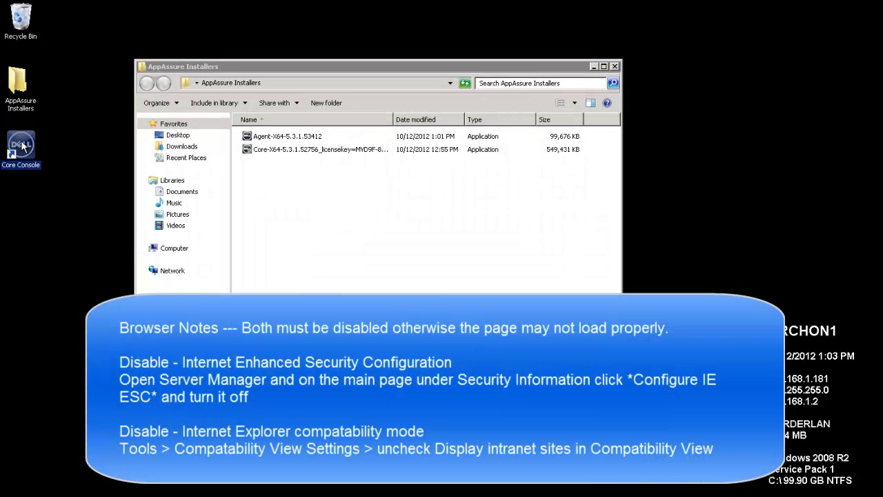
double_click(23, 145)
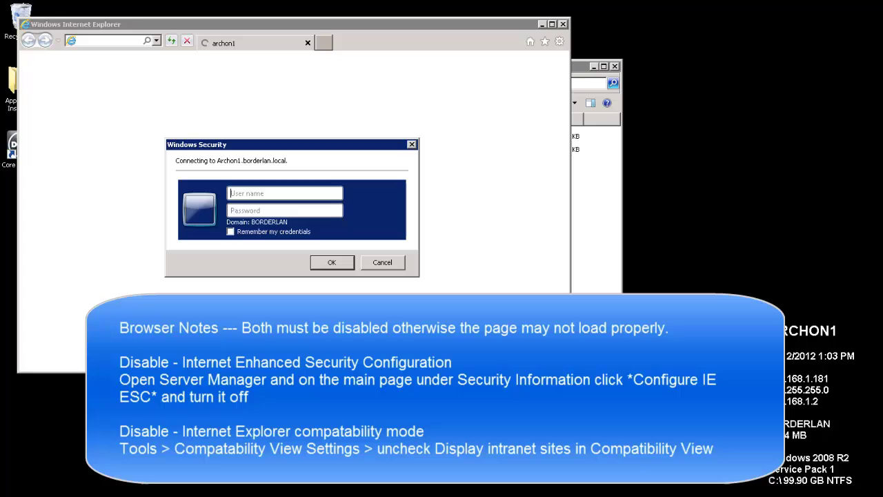
Step: Sign in to the ARCHON1 Core with the domain user name and password
left_click(315, 194)
type("borderl")
key("BackSpace")
key("BackSpace")
key("BackSpace")
key("BackSpace")
key("BackSpace")
key("BackSpace")
type("jeff")
key("Tab")
type("*********")
type("*****")
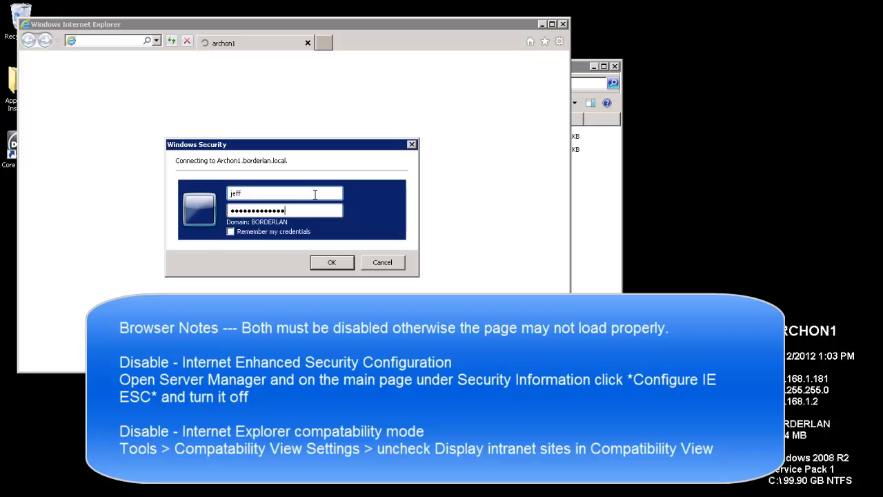
left_click(320, 263)
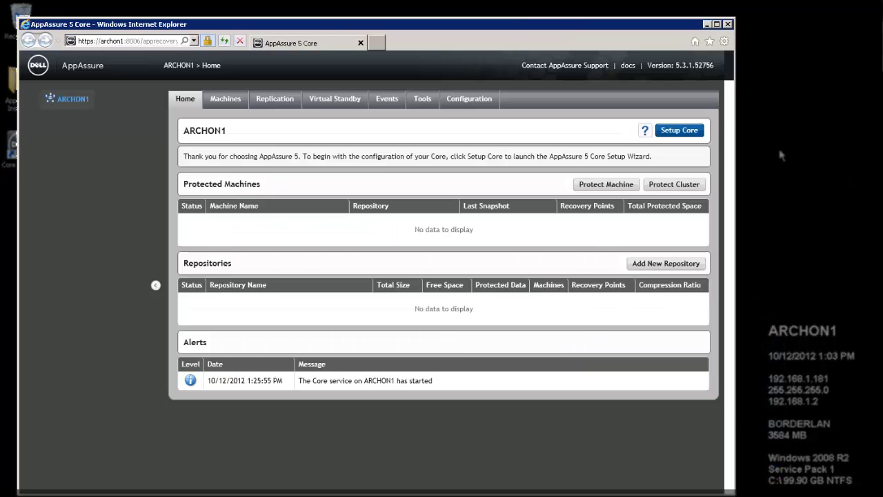
Step: Start the Setup Core wizard from the Core Console home page
left_click(680, 130)
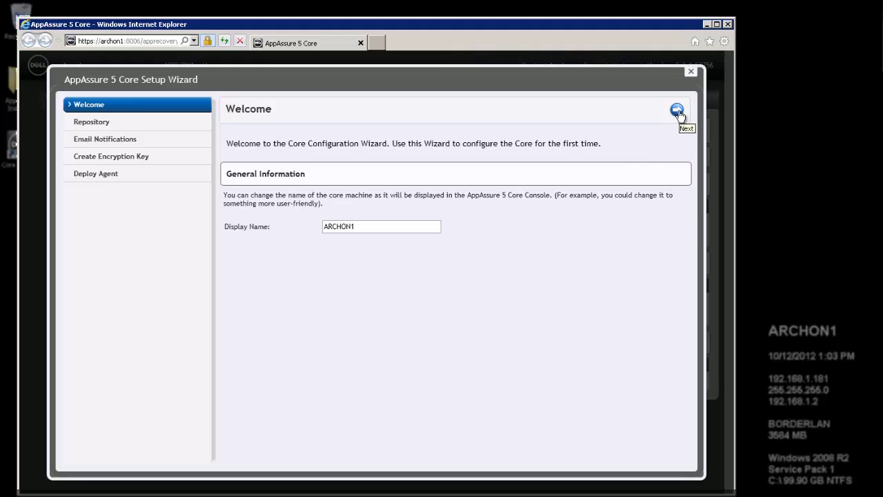
Step: Keep display name ARCHON1 and begin adding a storage location to Repository 1
left_click(399, 226)
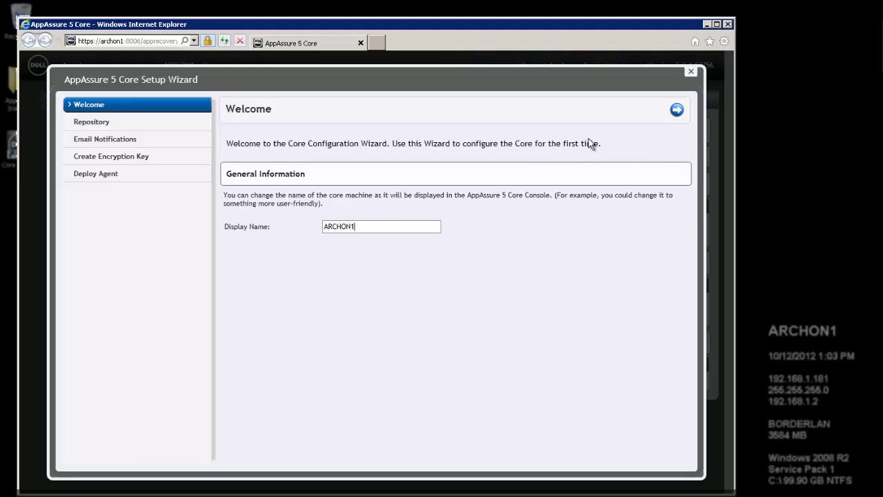
left_click(677, 112)
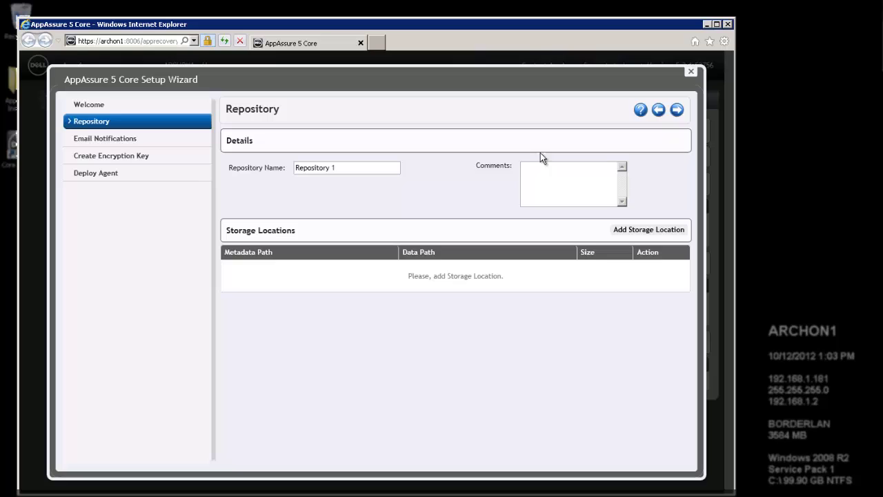
left_click(626, 227)
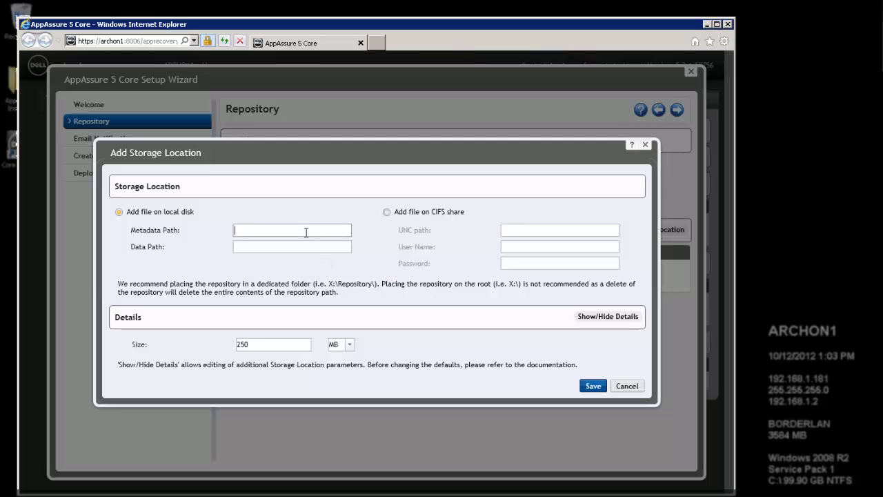
Step: Save a 10 GB storage location with metadata c:\backup\meta\ and data c:\backup\data\
type("c:\\back")
type("up")
type("\\")
type("meta")
type("\\")
key("Tab")
type("c")
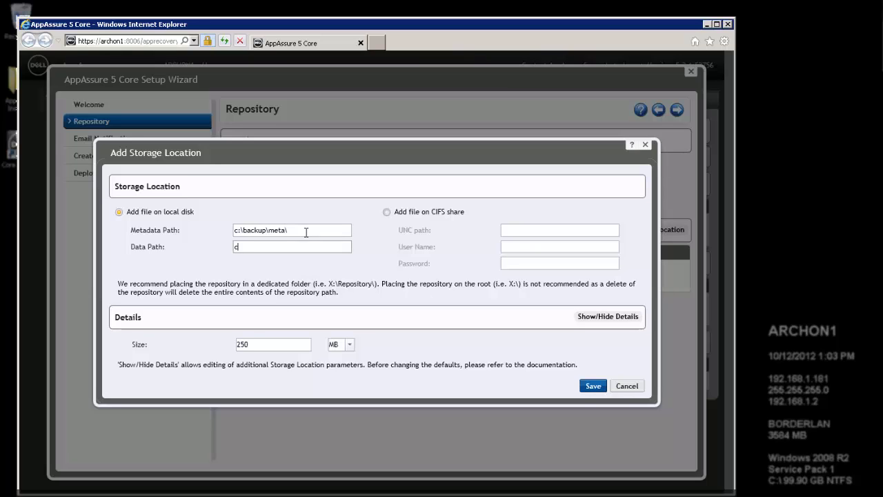
type(":\\backup")
type("\\data\\")
double_click(238, 345)
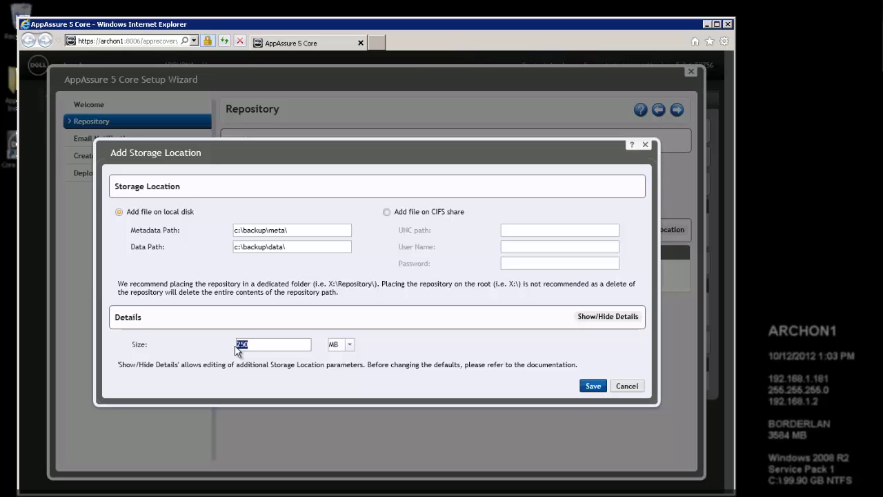
type("10")
left_click(347, 345)
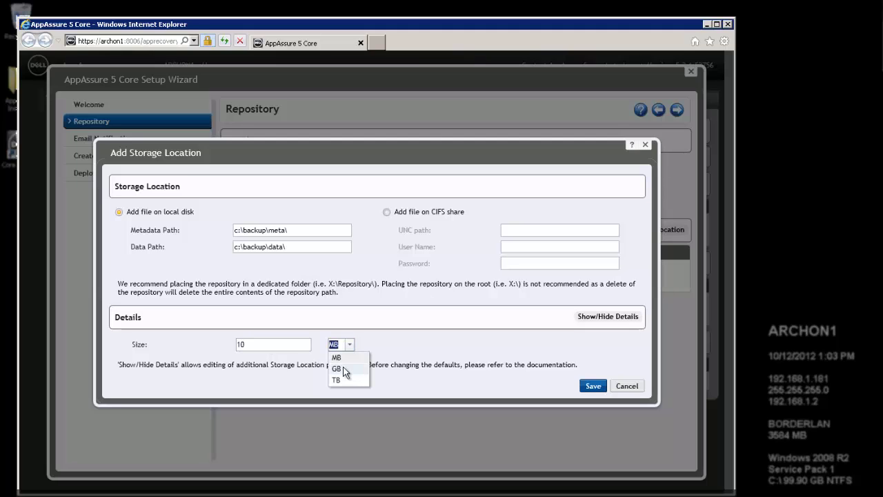
left_click(349, 368)
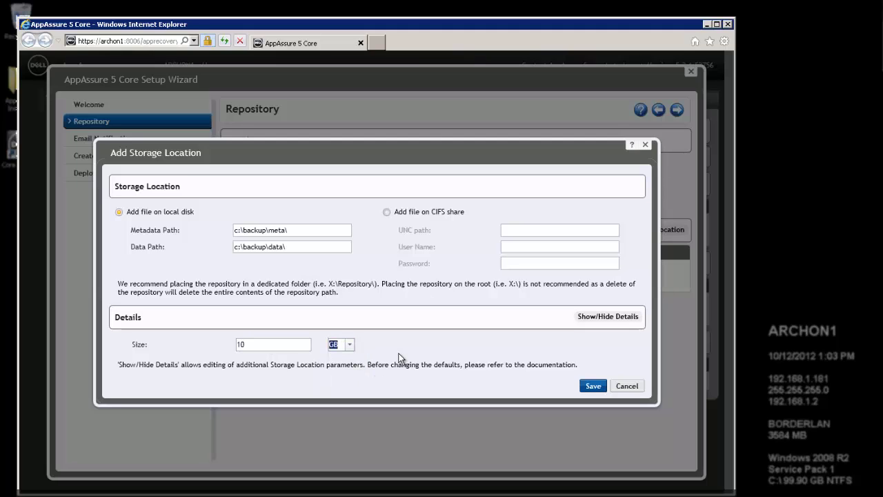
left_click(595, 387)
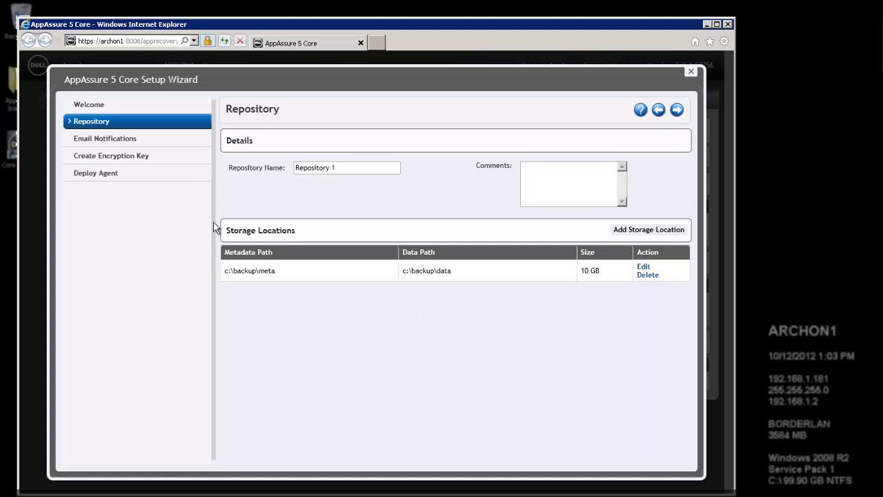
Step: Leave email notifications disabled and advance to the Create Encryption Key step
left_click(677, 110)
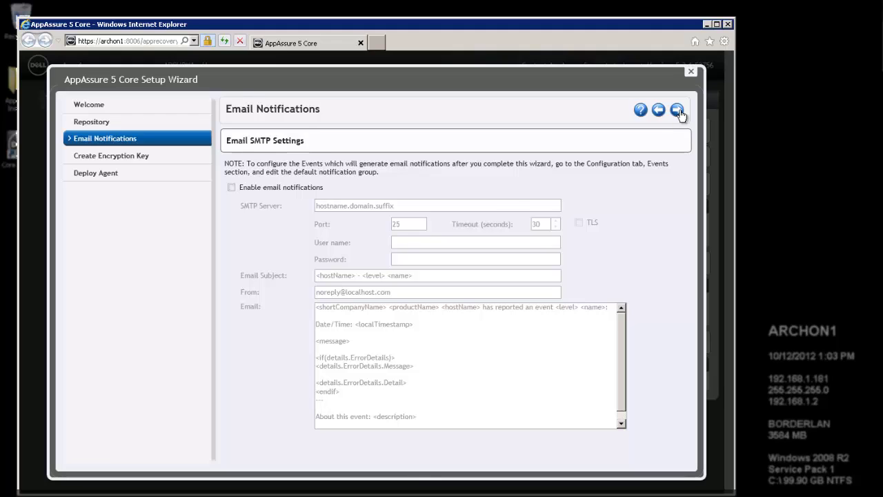
left_click(678, 110)
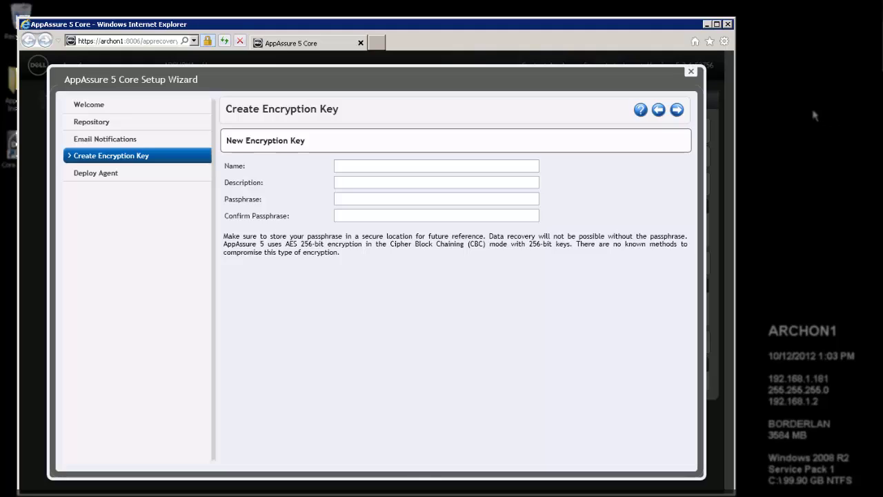
Step: Skip the encryption key to complete setup, leaving Repository 1 with 9.28 GB free
left_click(677, 109)
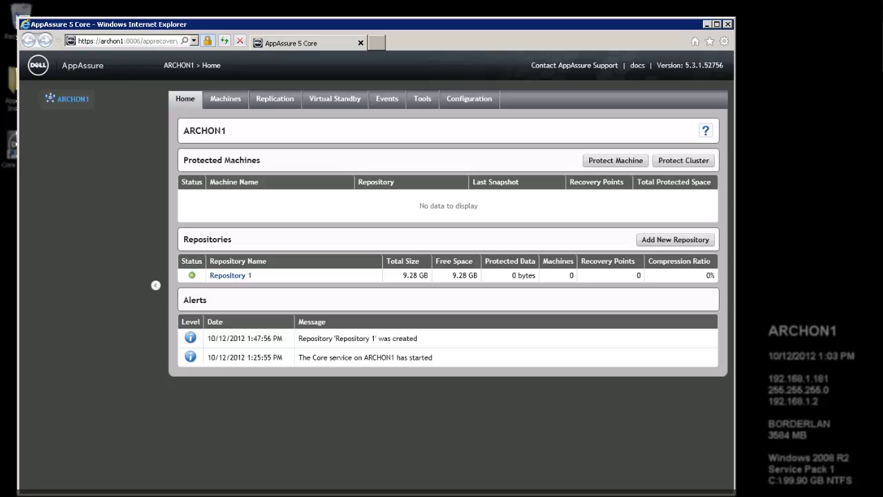
left_click(706, 131)
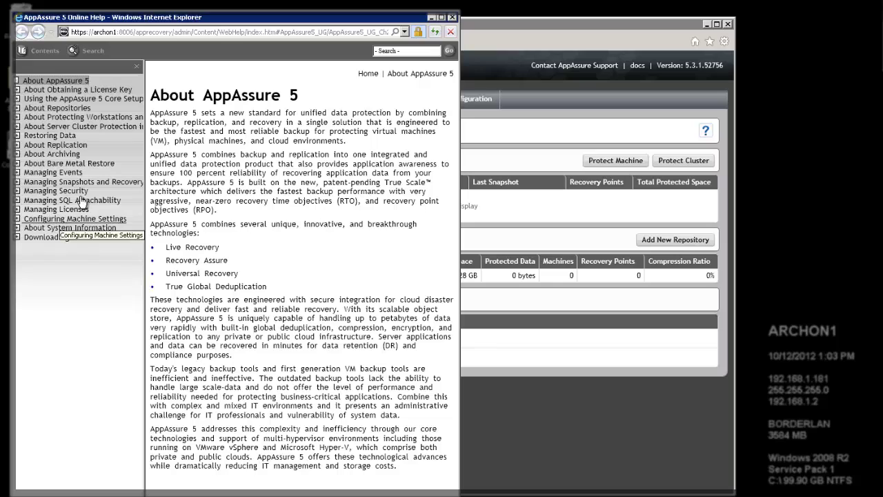
left_click(453, 18)
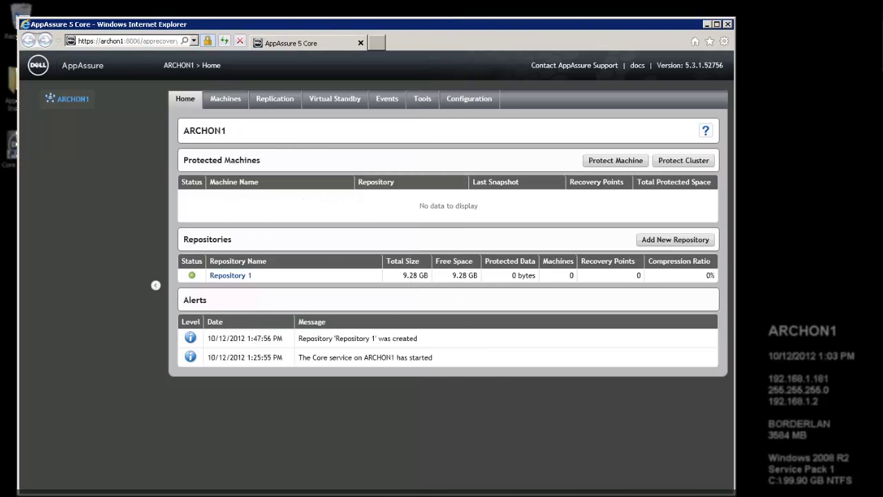